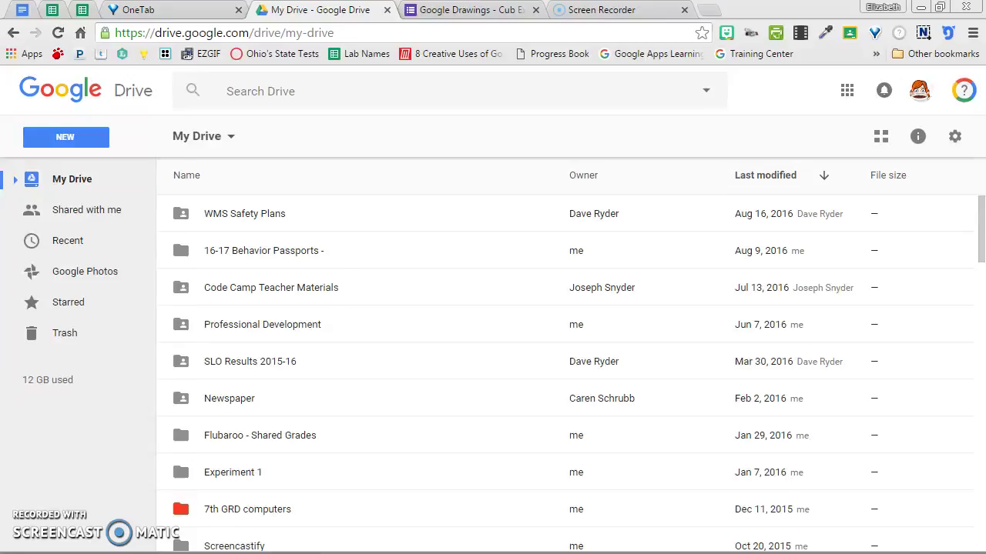
Create a new Google Drawings file from Drive and rename it Cub.
{"action": "left_click", "coordinate": [64, 150]}
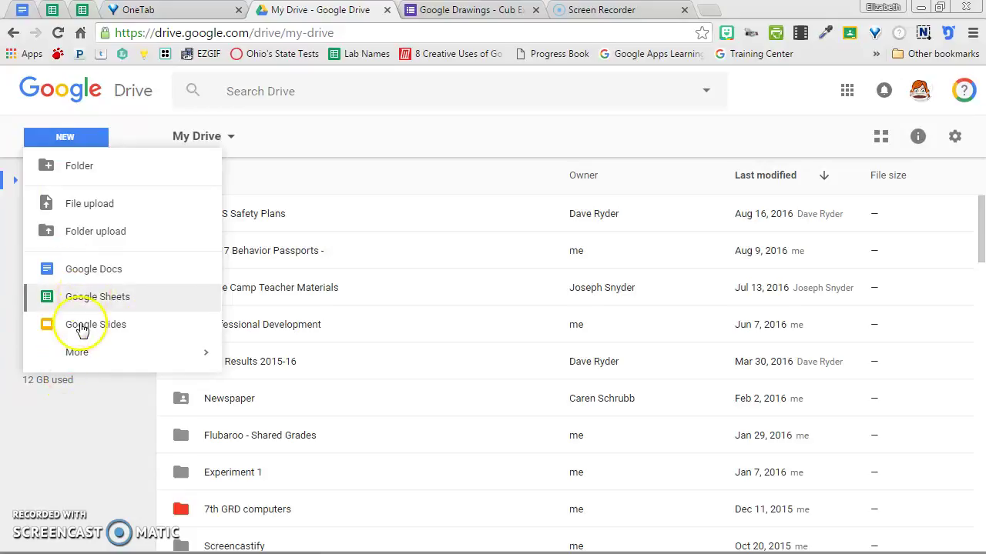
{"action": "mouse_move", "coordinate": [77, 354]}
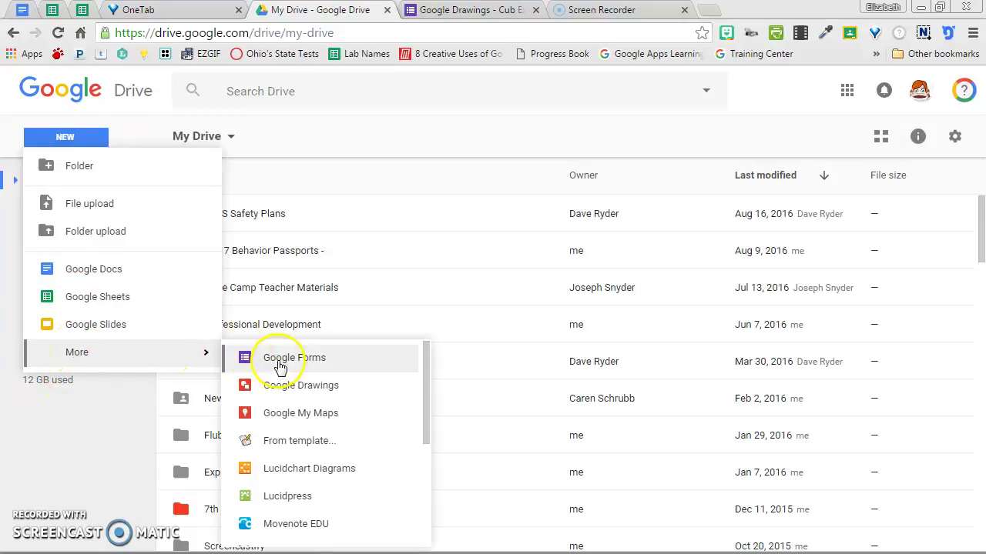
{"action": "left_click", "coordinate": [333, 395]}
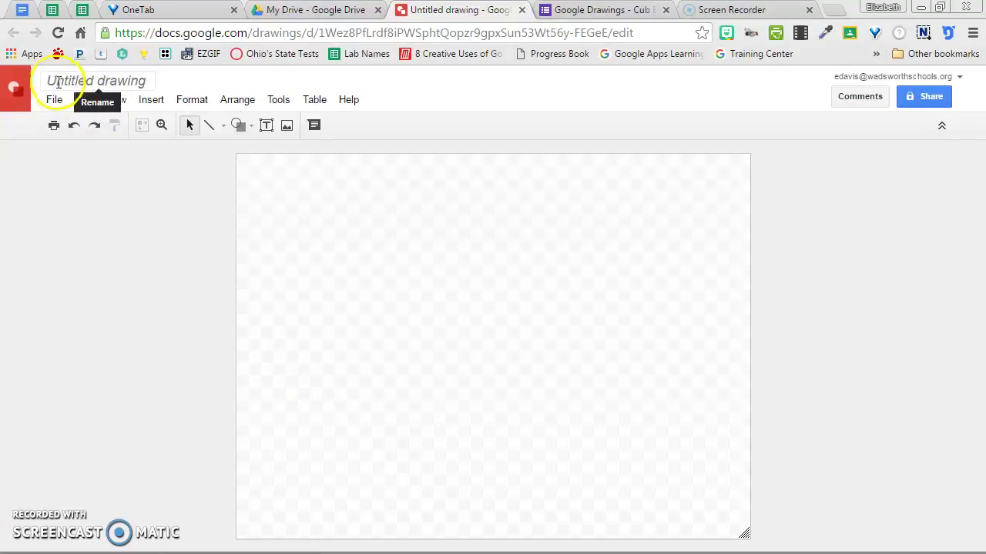
{"action": "left_click", "coordinate": [143, 81]}
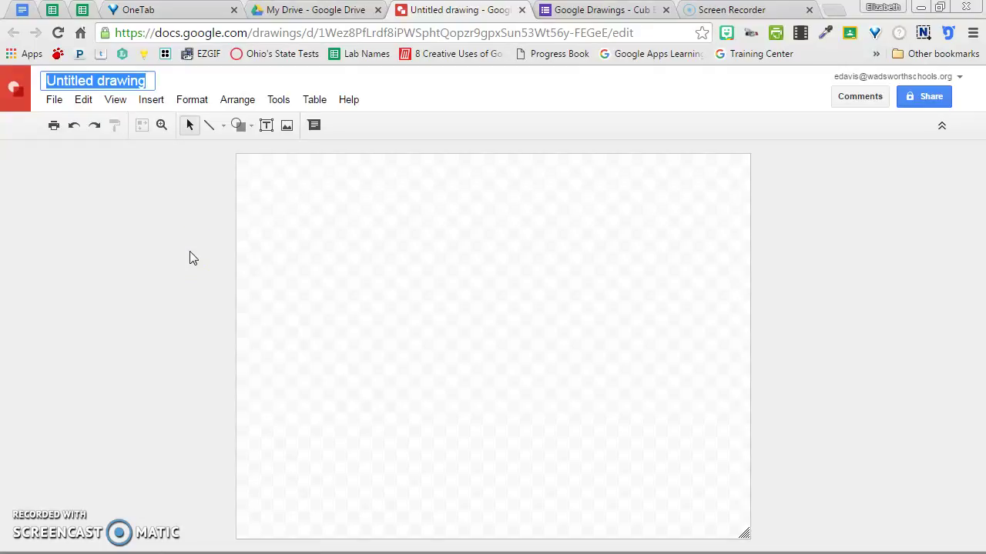
{"action": "type", "text": "Cub"}
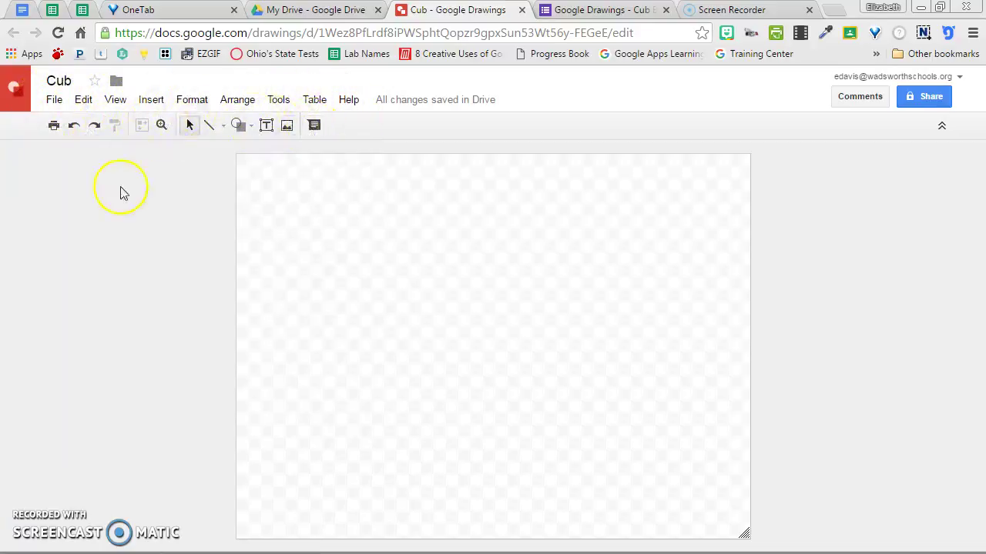
Draw a long, slightly descending line across the upper canvas and a shorter arrow pointing right beneath it.
{"action": "left_click", "coordinate": [223, 130]}
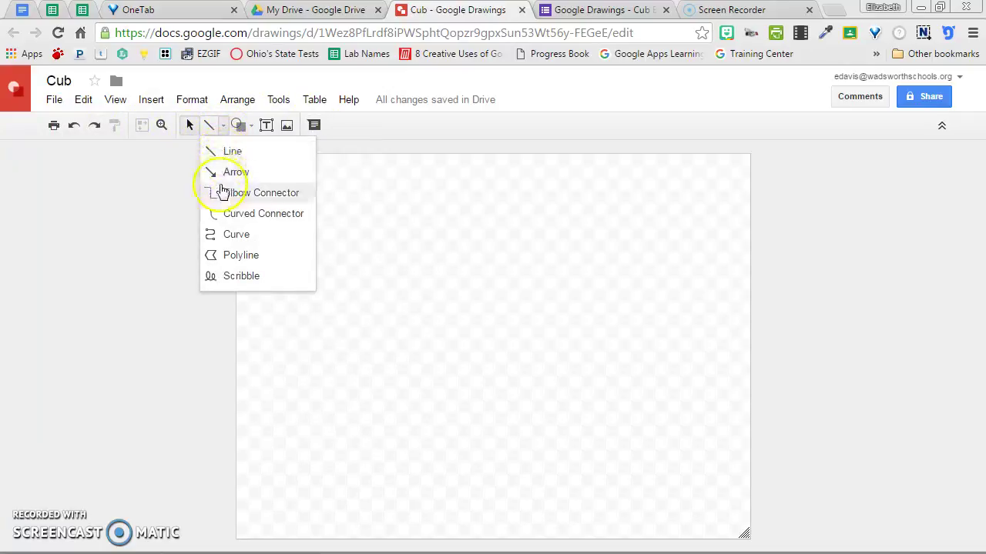
{"action": "left_click", "coordinate": [232, 151]}
{"action": "left_click_drag", "start_coordinate": [288, 209], "coordinate": [719, 257]}
{"action": "left_click", "coordinate": [224, 126]}
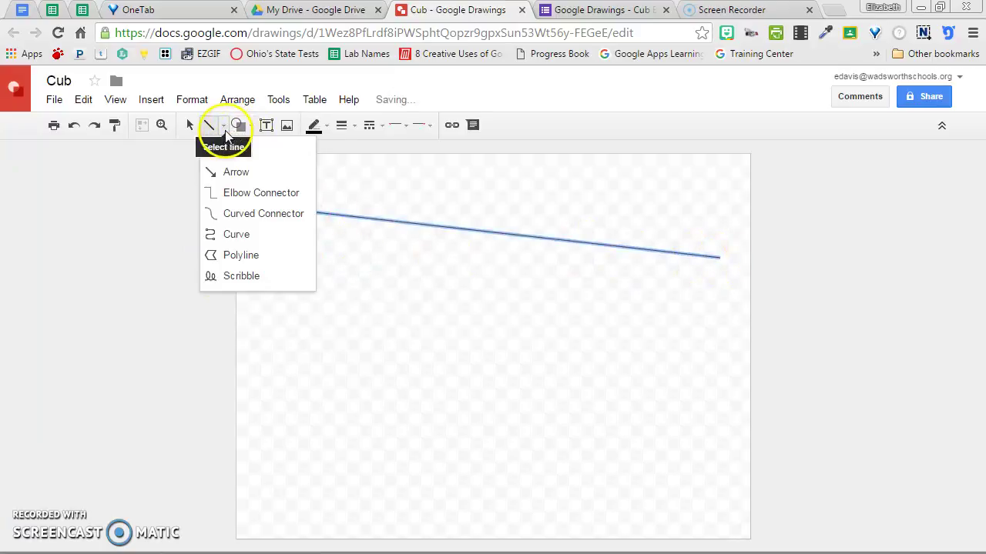
{"action": "left_click", "coordinate": [231, 171]}
{"action": "left_click_drag", "start_coordinate": [277, 253], "coordinate": [534, 276]}
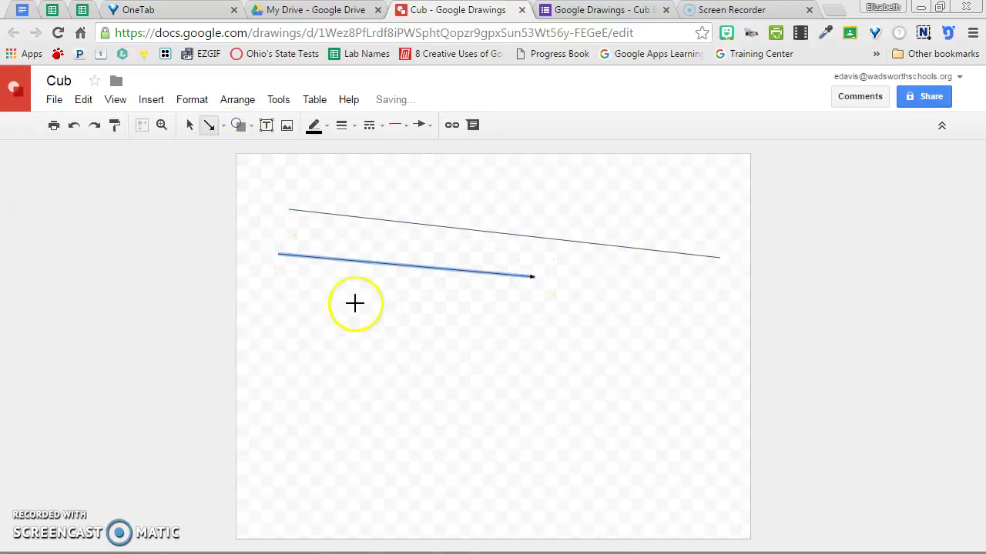
Add an elbow connector starting at the line's left end and a curved connector ending at the arrow's tip.
{"action": "left_click", "coordinate": [222, 126]}
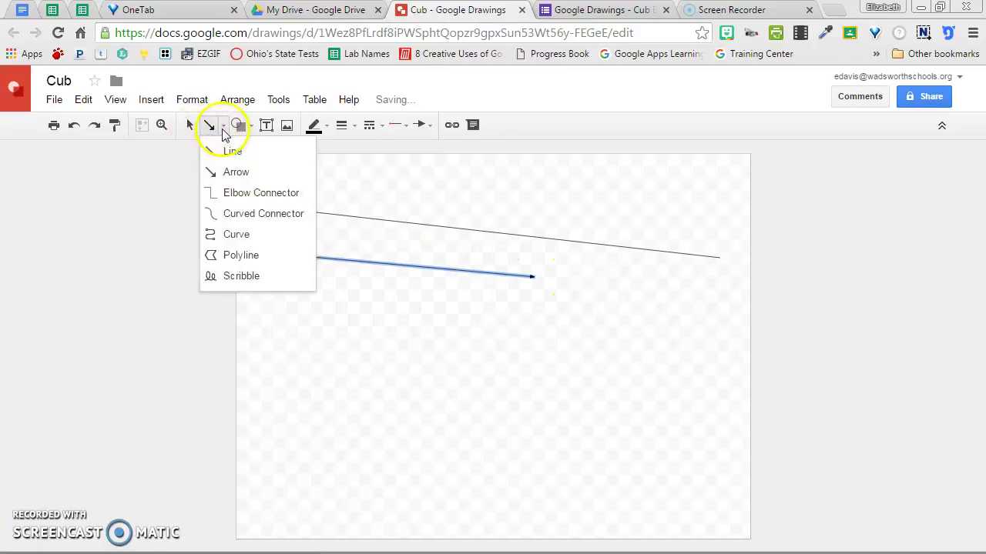
{"action": "left_click", "coordinate": [204, 192]}
{"action": "left_click_drag", "start_coordinate": [291, 210], "coordinate": [450, 258]}
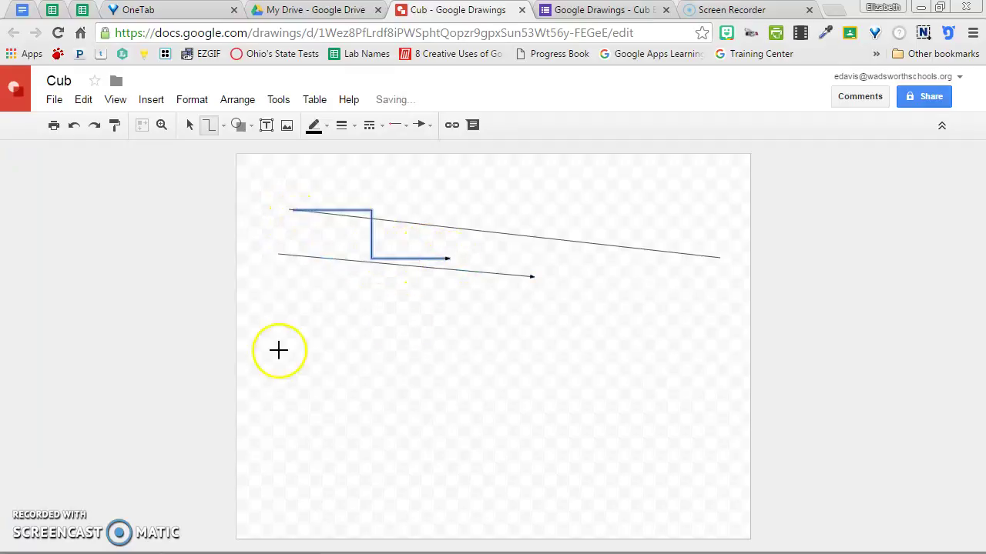
{"action": "left_click", "coordinate": [223, 129]}
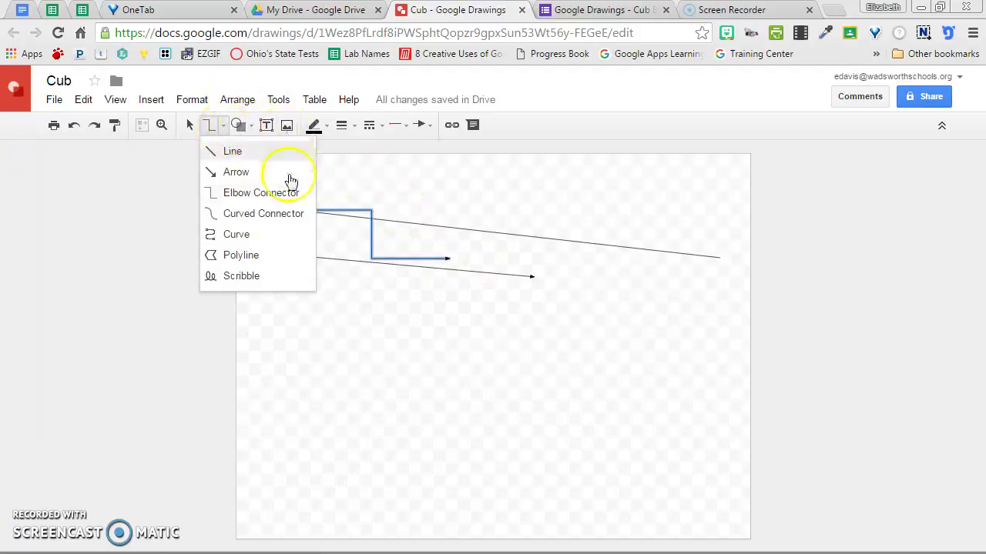
{"action": "left_click", "coordinate": [269, 215]}
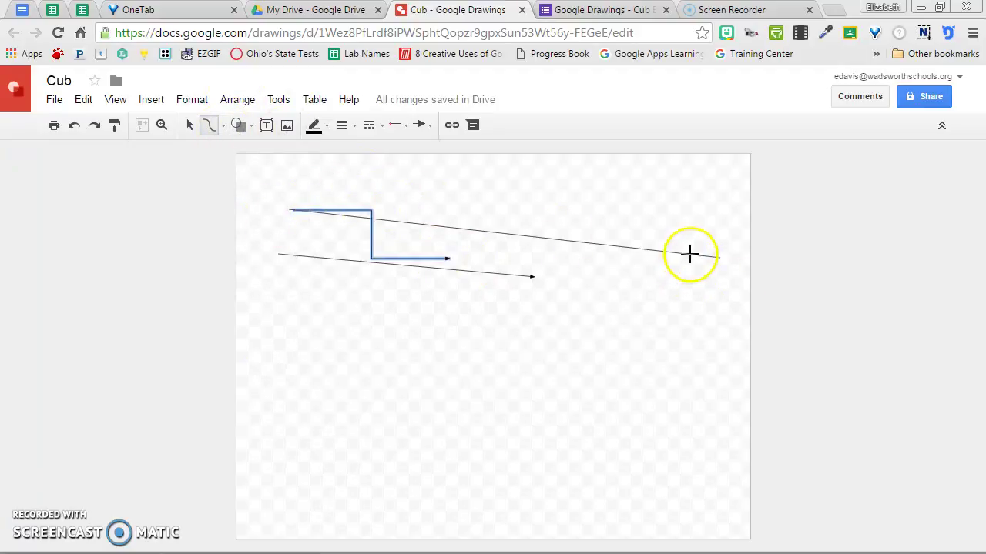
{"action": "left_click_drag", "start_coordinate": [691, 264], "coordinate": [535, 277]}
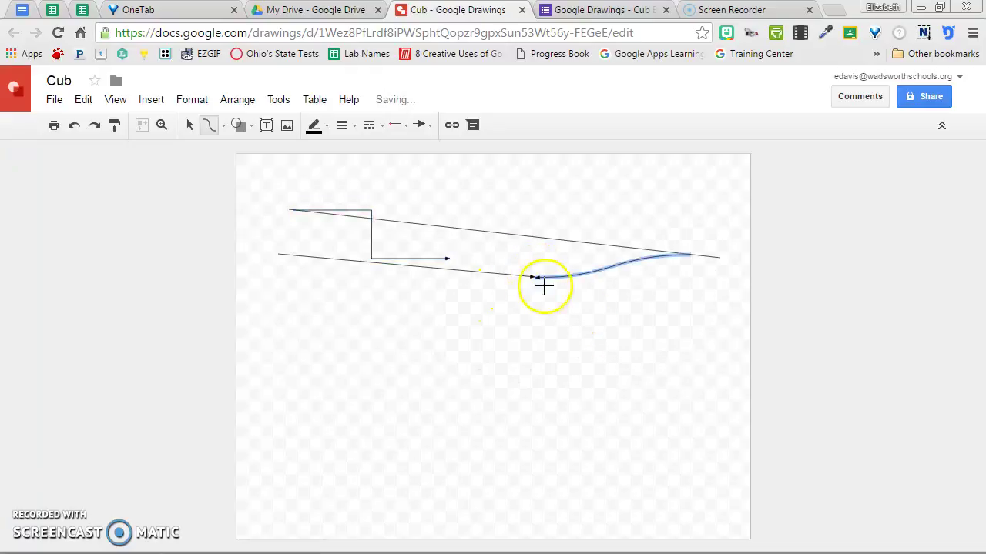
Draw a closed, zigzagging freeform shape with the Curve tool in the canvas's lower-left area, below the arrow.
{"action": "left_click", "coordinate": [225, 127]}
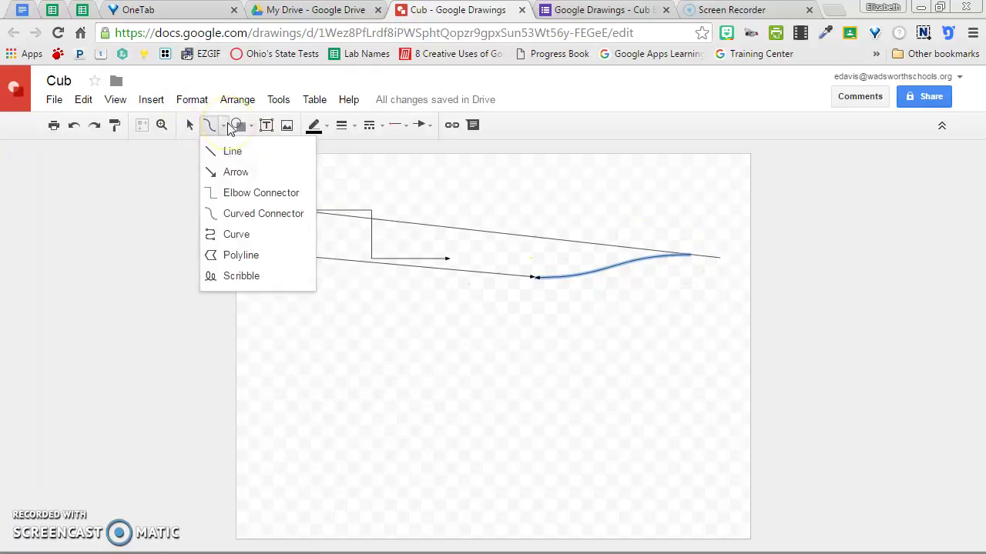
{"action": "left_click", "coordinate": [230, 237]}
{"action": "left_click", "coordinate": [260, 290]}
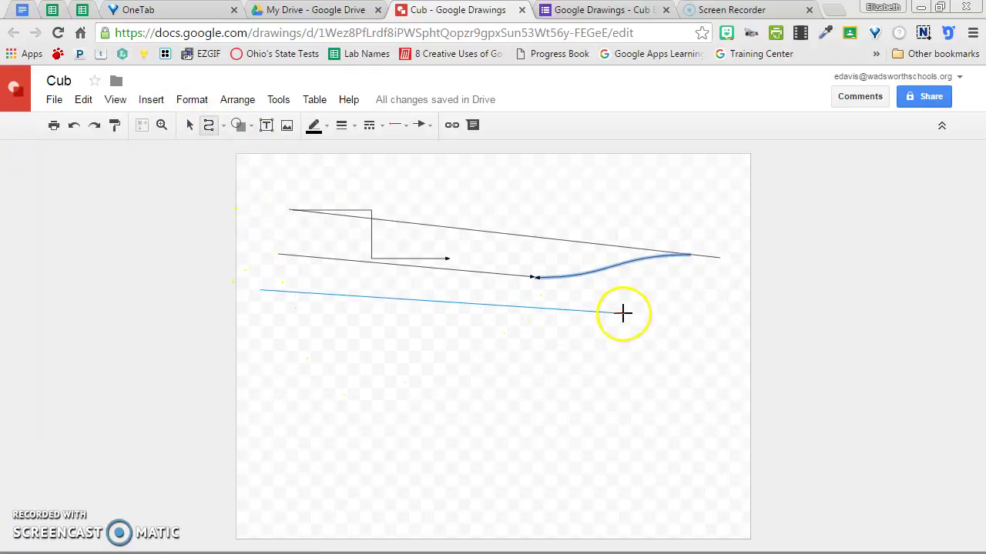
{"action": "left_click", "coordinate": [347, 298]}
{"action": "left_click", "coordinate": [302, 365]}
{"action": "left_click", "coordinate": [374, 330]}
{"action": "left_click", "coordinate": [335, 401]}
{"action": "left_click", "coordinate": [413, 335]}
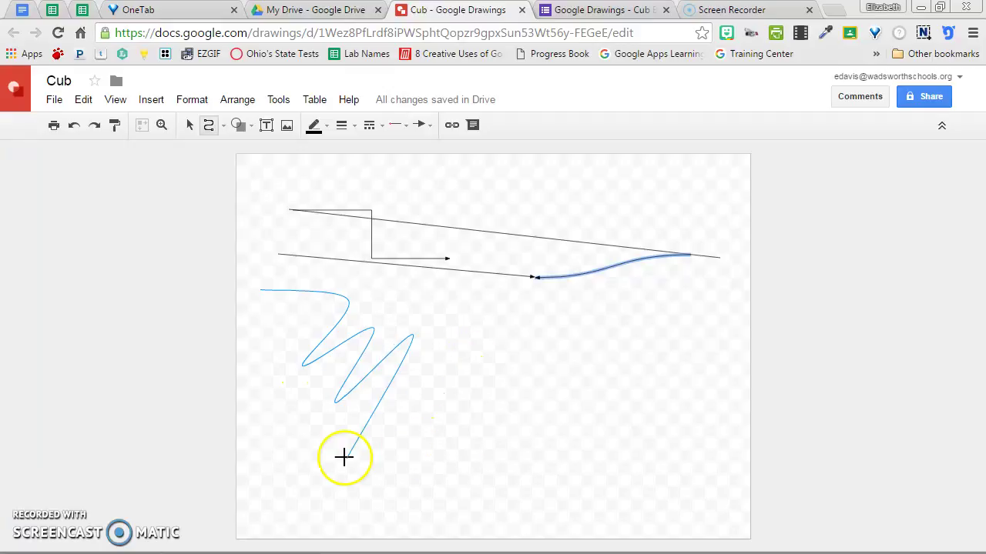
{"action": "left_click", "coordinate": [346, 459]}
{"action": "left_click", "coordinate": [504, 342]}
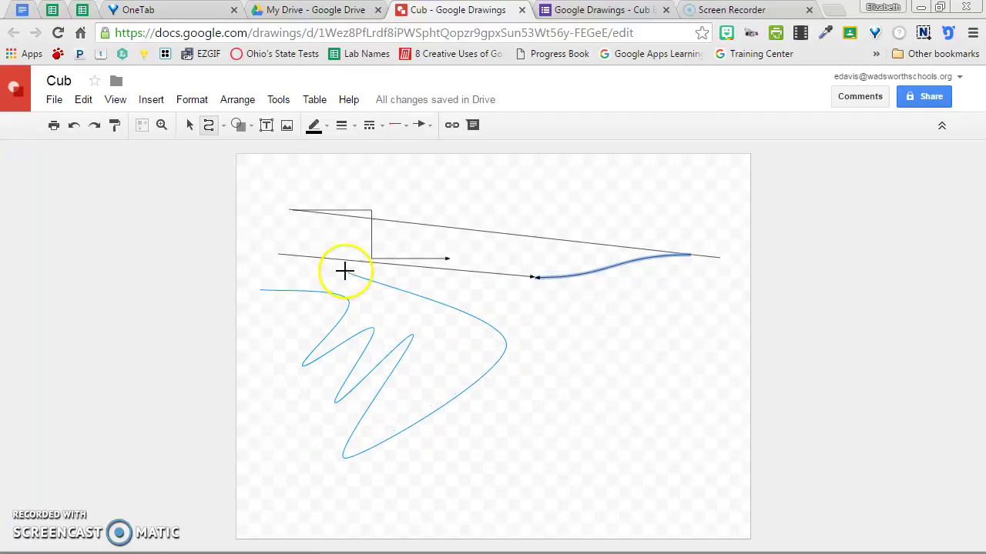
{"action": "left_click", "coordinate": [254, 288]}
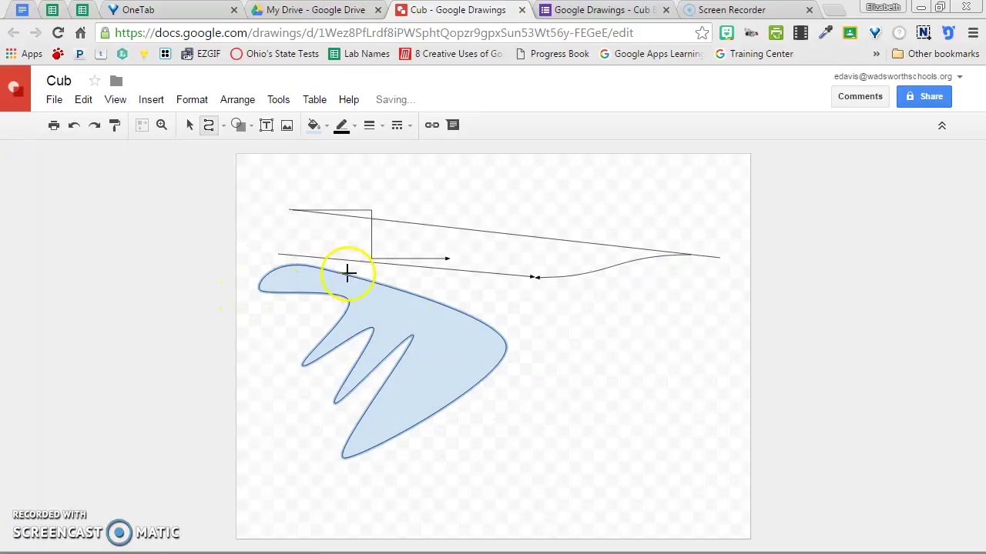
Draw a closed five-point polygon with the Polyline tool to the right of the curved shape.
{"action": "left_click", "coordinate": [224, 127]}
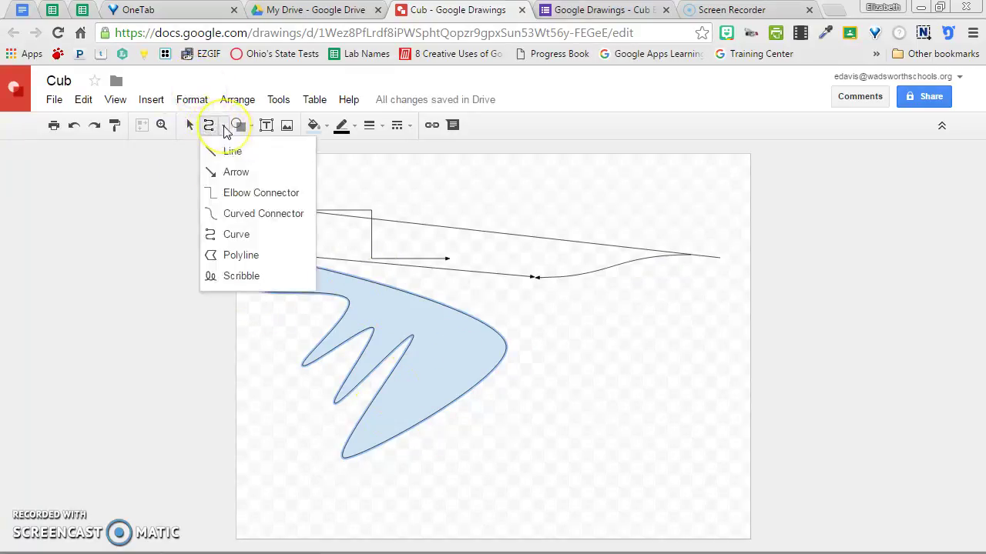
{"action": "left_click", "coordinate": [254, 253]}
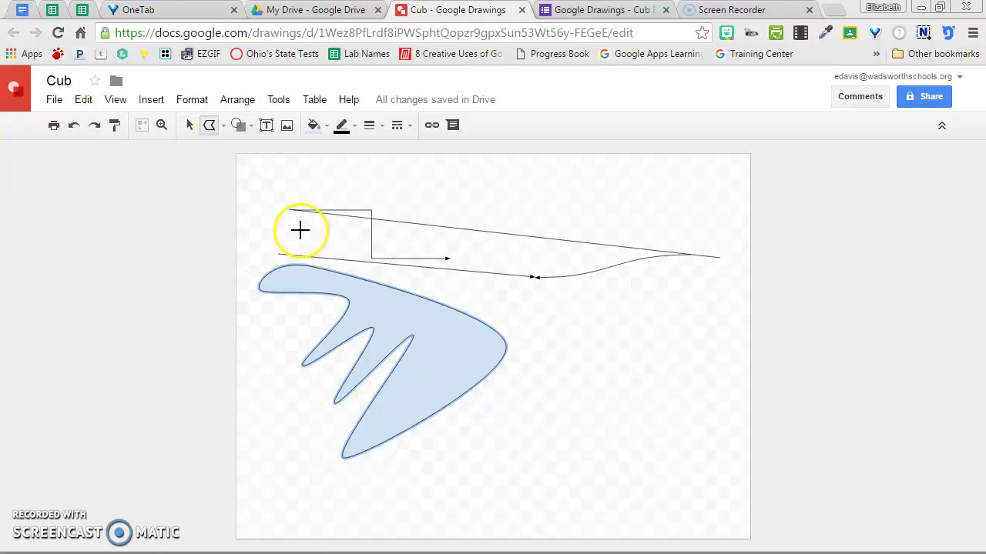
{"action": "left_click", "coordinate": [552, 296]}
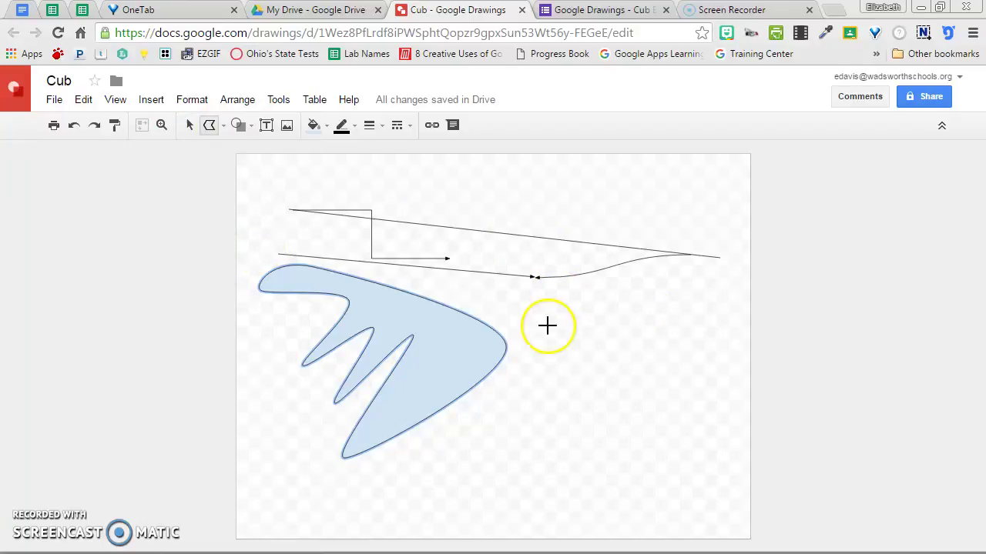
{"action": "left_click", "coordinate": [663, 305]}
{"action": "left_click", "coordinate": [618, 348]}
{"action": "left_click", "coordinate": [533, 338]}
{"action": "left_click", "coordinate": [481, 294]}
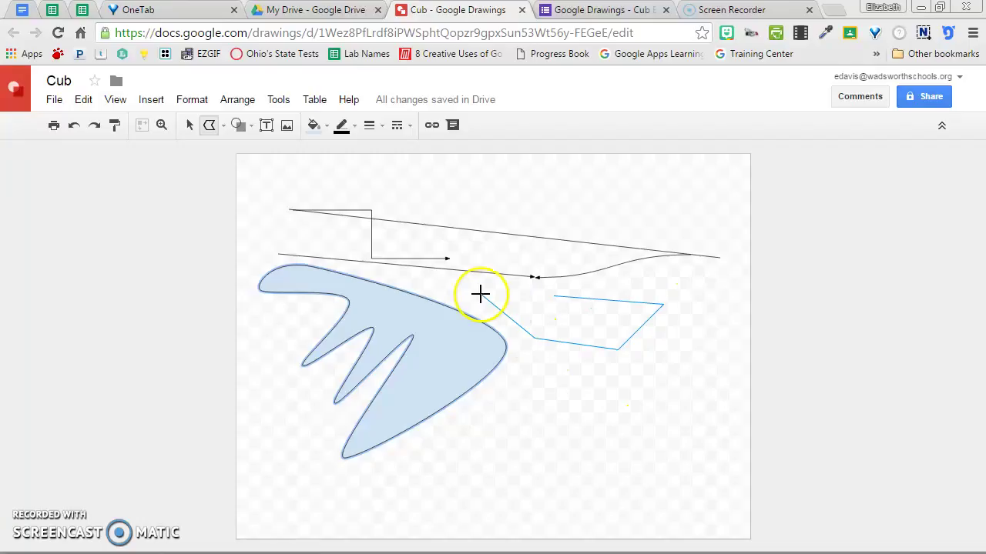
{"action": "left_click", "coordinate": [557, 300]}
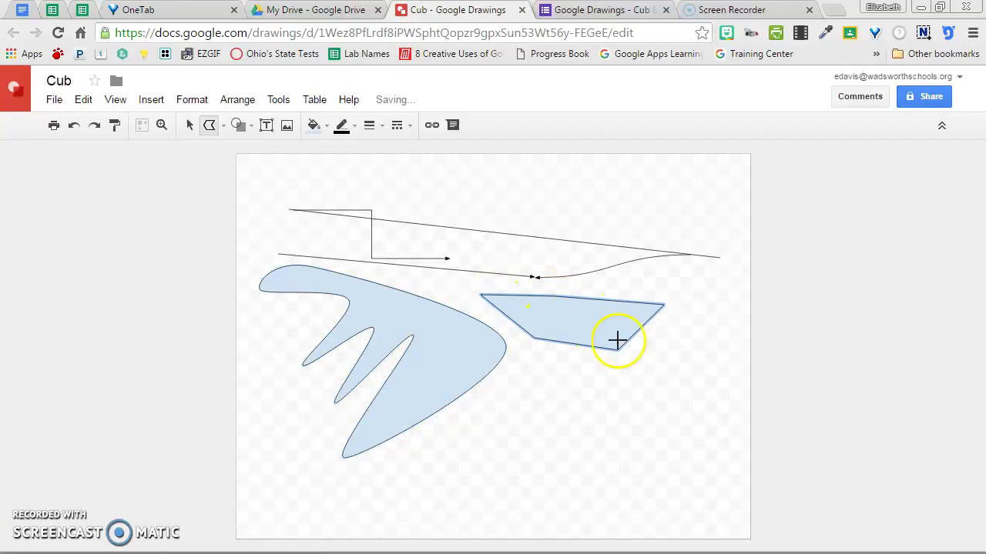
Draw a looping freehand scribble across the upper half of the canvas, over the existing lines and shapes.
{"action": "left_click", "coordinate": [221, 125]}
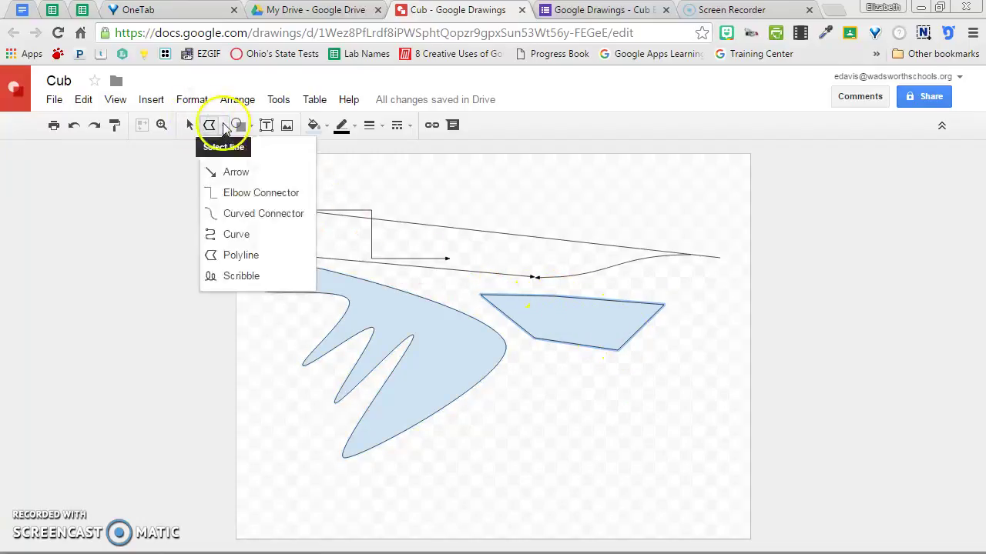
{"action": "left_click", "coordinate": [245, 275]}
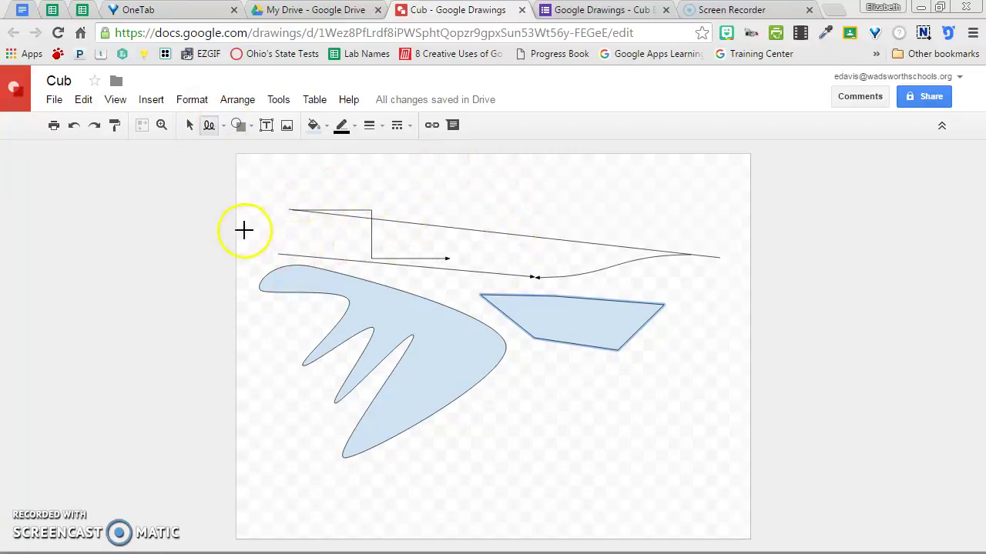
{"action": "mouse_move", "coordinate": [276, 235]}
{"action": "left_mouse_down"}
{"action": "mouse_move", "coordinate": [476, 231]}
{"action": "mouse_move", "coordinate": [498, 280]}
{"action": "mouse_move", "coordinate": [556, 337]}
{"action": "mouse_move", "coordinate": [639, 341]}
{"action": "mouse_move", "coordinate": [458, 193]}
{"action": "mouse_move", "coordinate": [439, 250]}
{"action": "mouse_move", "coordinate": [357, 282]}
{"action": "left_mouse_up"}
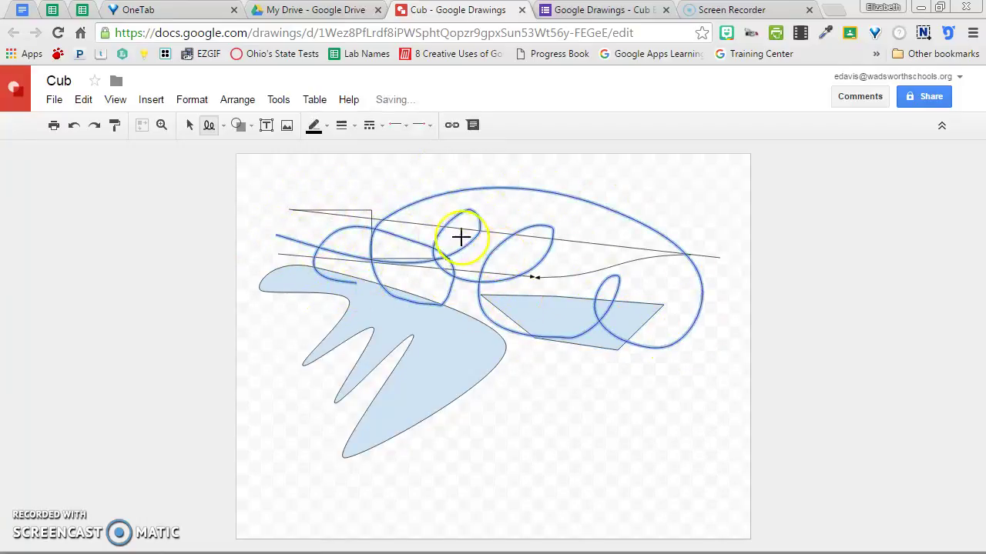
Rearrange the objects: move the line and polygon up, the elbow connector and curved shape left, and the arrow and scribble down.
{"action": "left_click", "coordinate": [189, 127]}
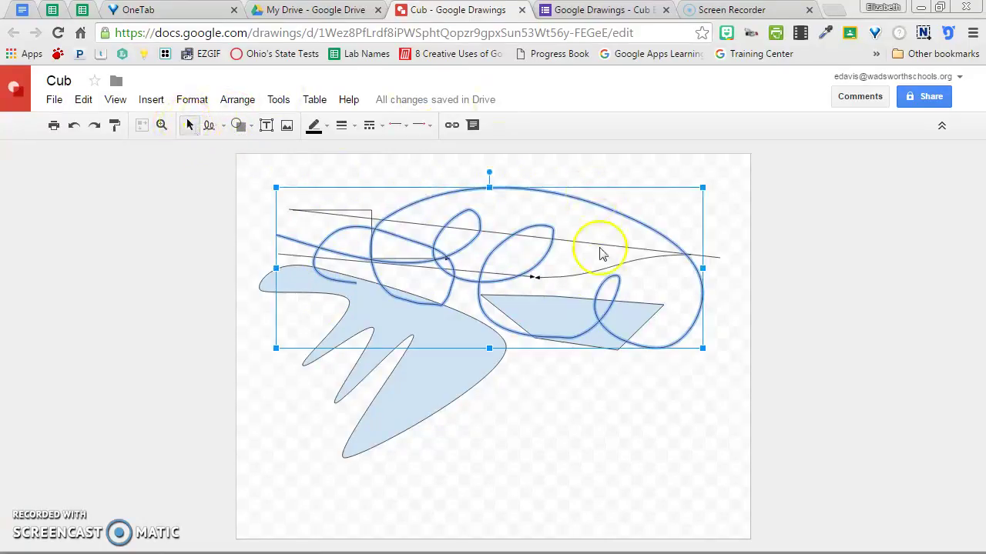
{"action": "left_click_drag", "start_coordinate": [512, 309], "coordinate": [536, 405]}
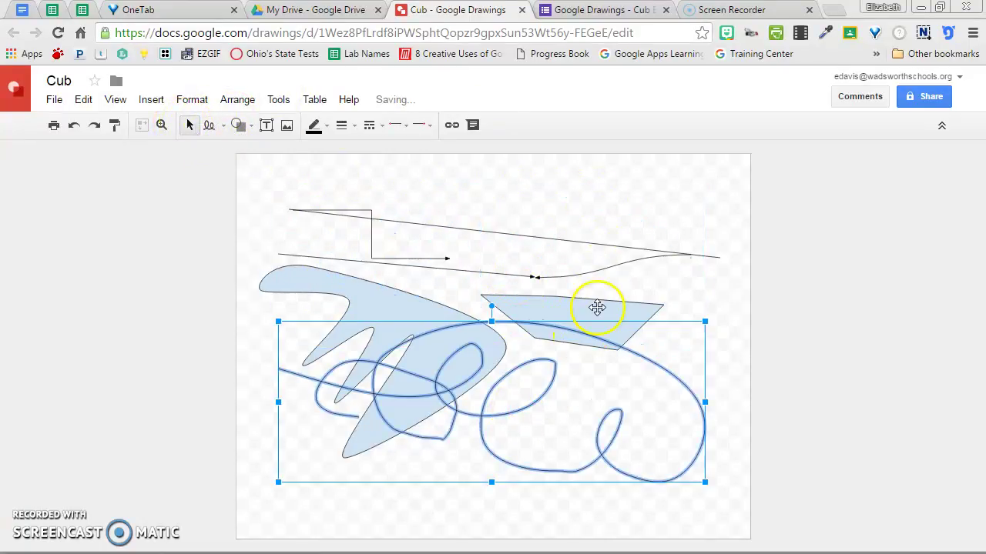
{"action": "left_click_drag", "start_coordinate": [520, 308], "coordinate": [545, 237]}
{"action": "mouse_move", "coordinate": [460, 223]}
{"action": "left_mouse_down"}
{"action": "mouse_move", "coordinate": [472, 183]}
{"action": "mouse_move", "coordinate": [432, 184]}
{"action": "left_mouse_up"}
{"action": "left_click", "coordinate": [338, 234]}
{"action": "left_click_drag", "start_coordinate": [338, 234], "coordinate": [270, 233]}
{"action": "left_click_drag", "start_coordinate": [396, 261], "coordinate": [398, 280]}
{"action": "left_click_drag", "start_coordinate": [375, 315], "coordinate": [314, 328]}
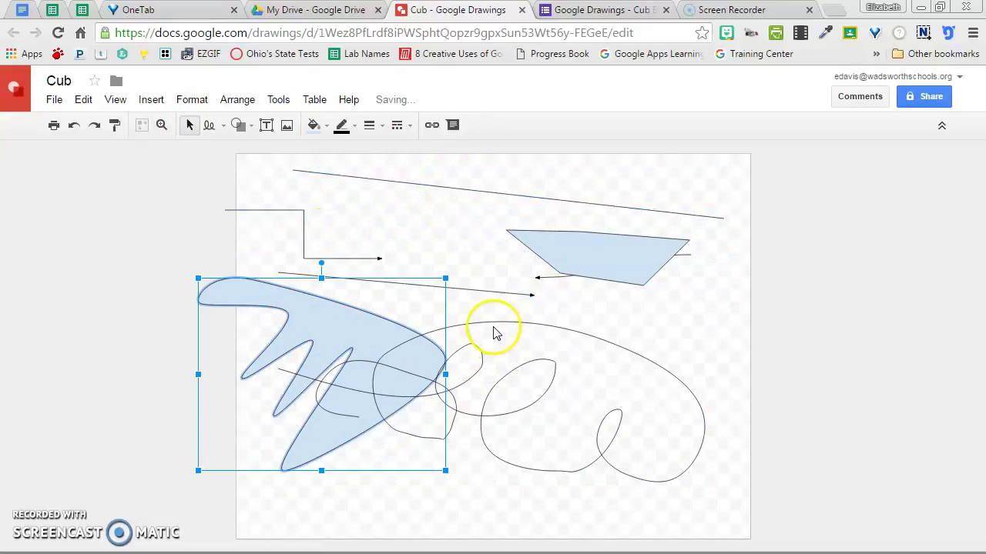
{"action": "left_click_drag", "start_coordinate": [498, 321], "coordinate": [515, 250]}
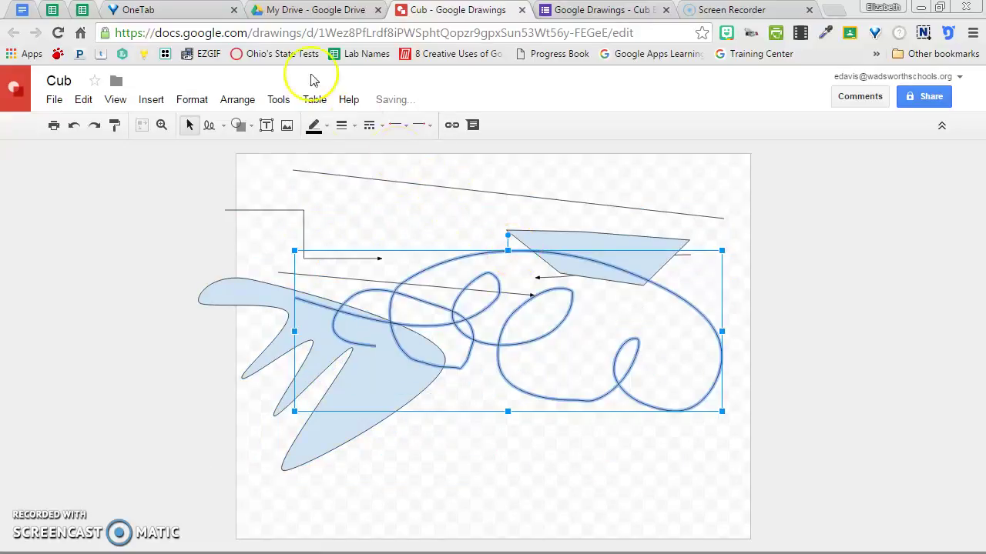
Format the scribble with a thick red line and enlarge it toward the canvas's upper-left corner.
{"action": "left_click", "coordinate": [314, 126]}
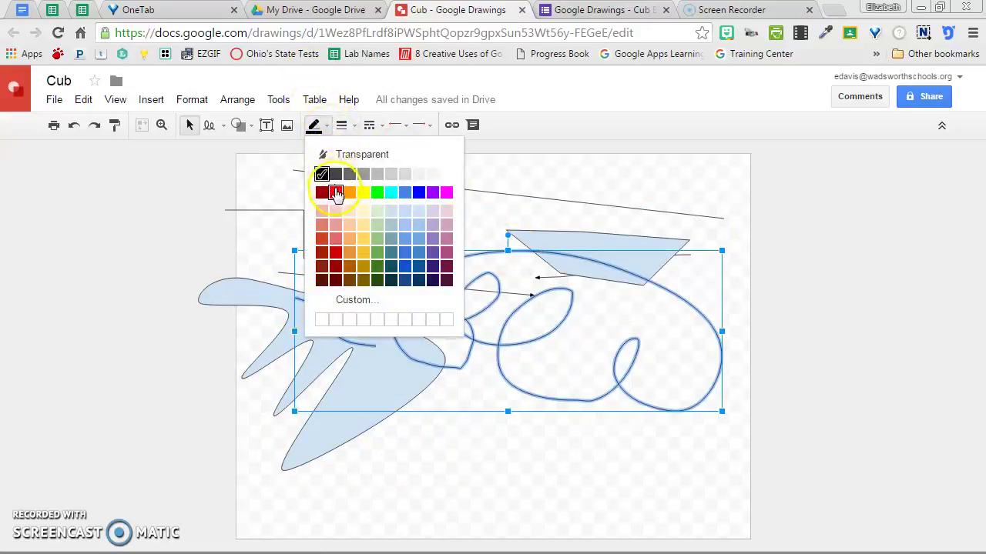
{"action": "left_click", "coordinate": [335, 192]}
{"action": "left_click", "coordinate": [343, 126]}
{"action": "left_click", "coordinate": [366, 232]}
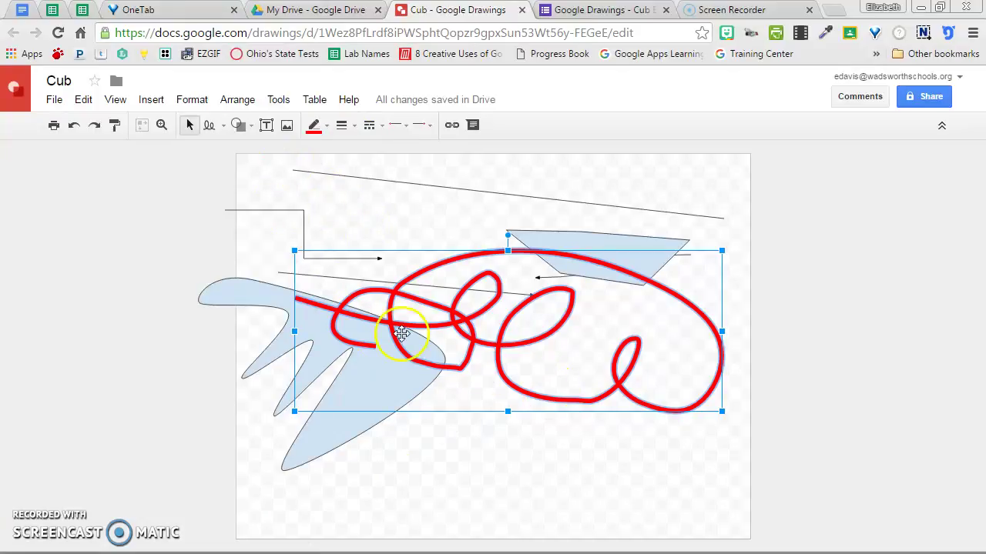
{"action": "mouse_move", "coordinate": [296, 251]}
{"action": "left_mouse_down"}
{"action": "mouse_move", "coordinate": [504, 362]}
{"action": "mouse_move", "coordinate": [359, 238]}
{"action": "mouse_move", "coordinate": [231, 157]}
{"action": "left_mouse_up"}
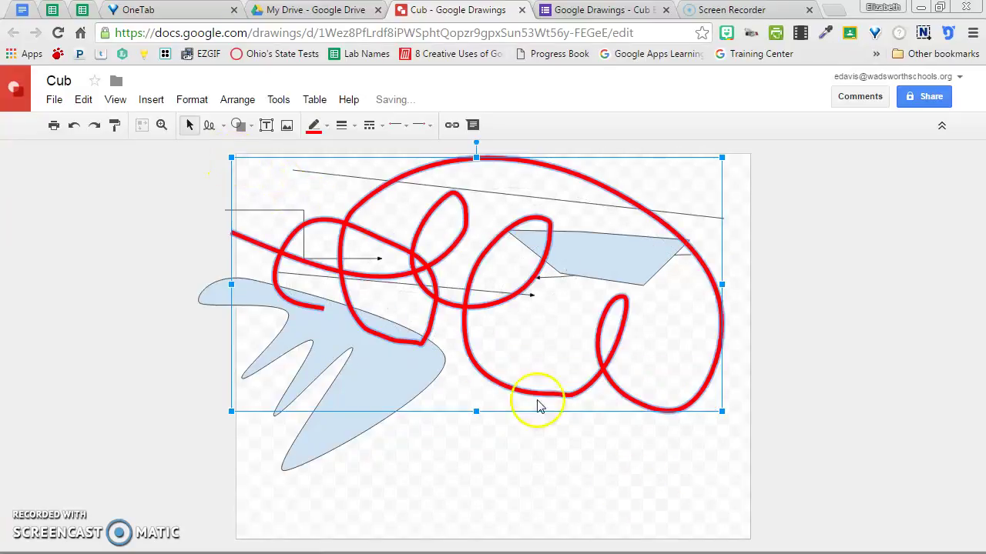